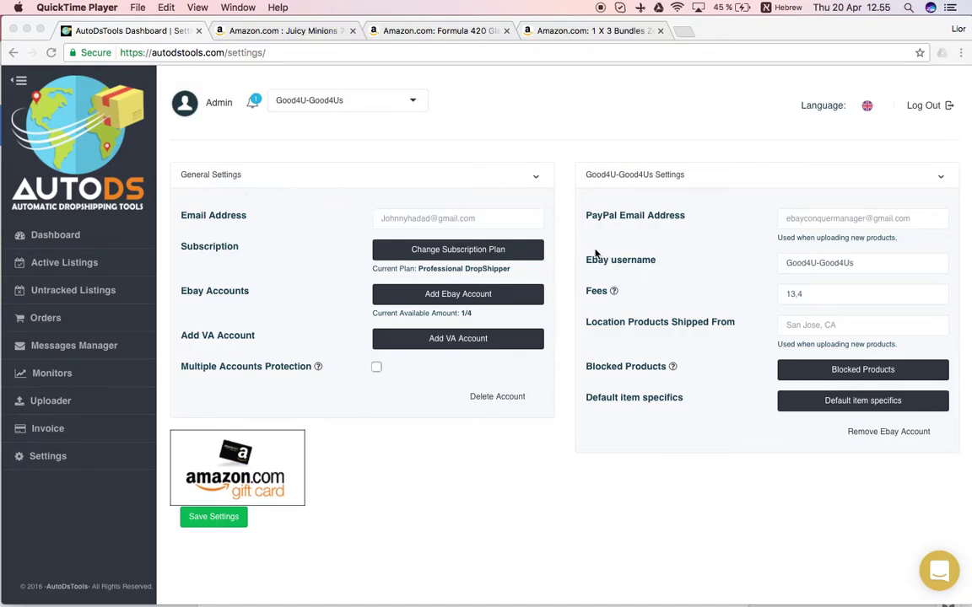
Browse the available subscription plans and close them without changing the current plan.
click(504, 220)
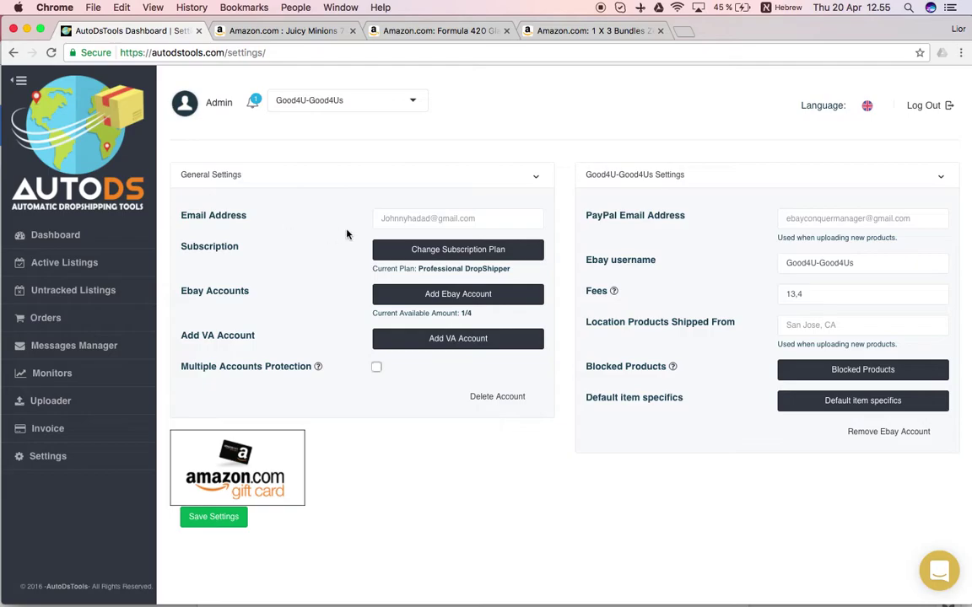
click(462, 258)
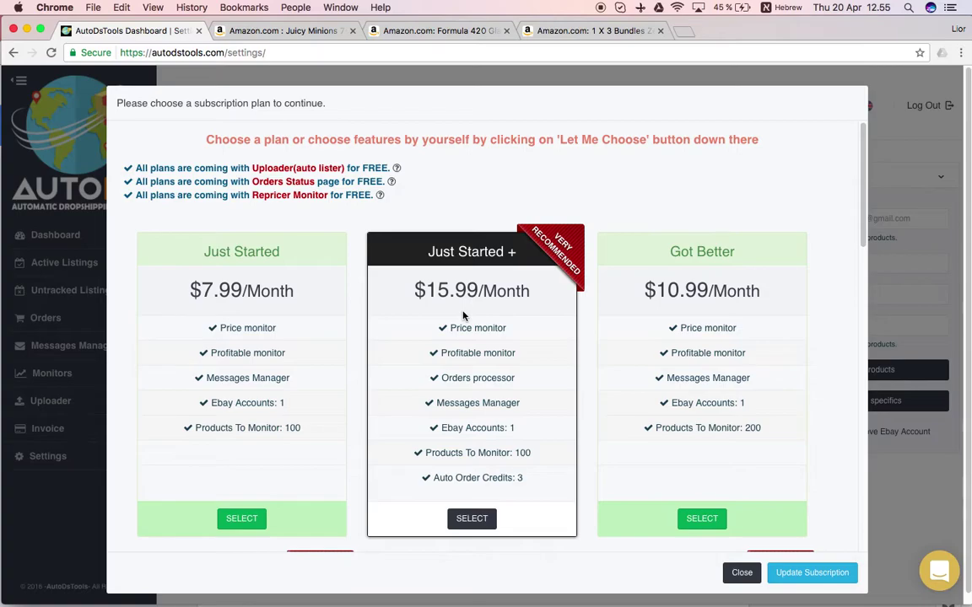
scroll(630, 334, down, 10)
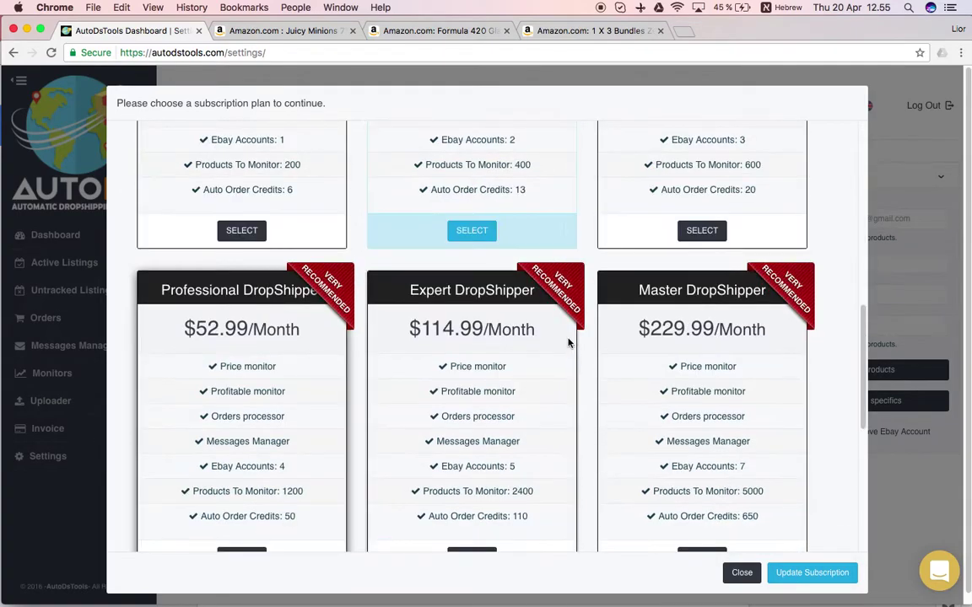
scroll(418, 334, down, 3)
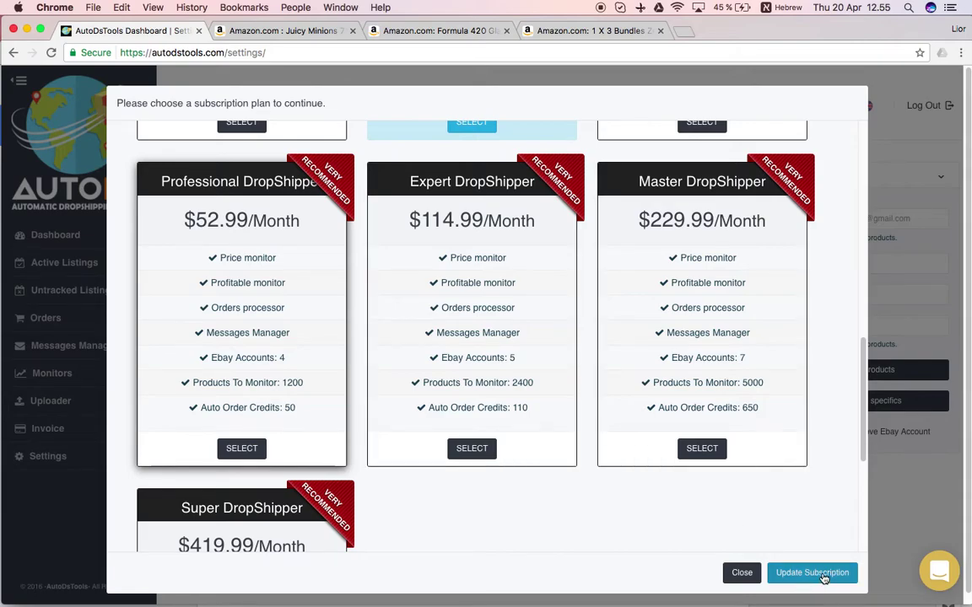
click(741, 573)
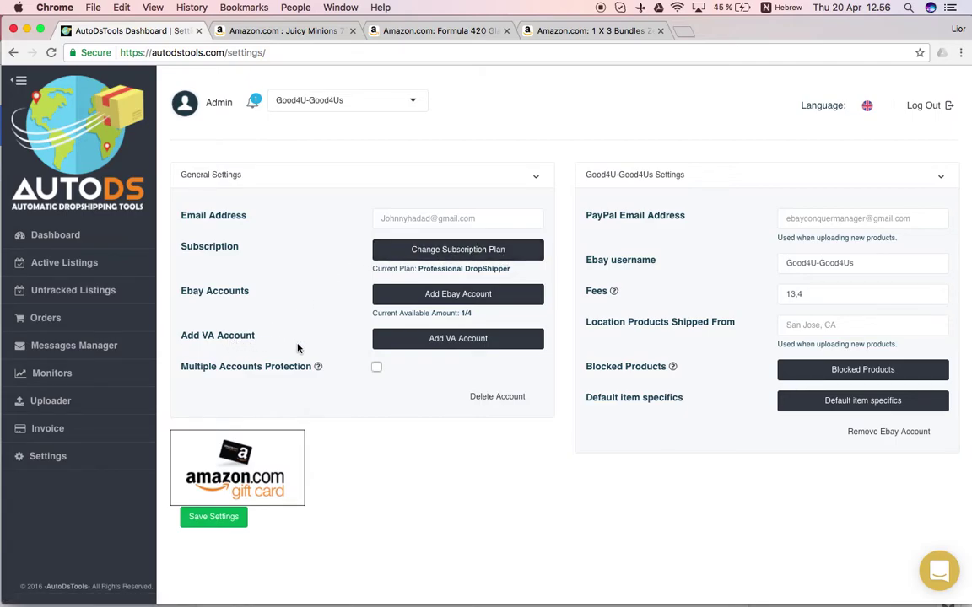
Open the Add VA Account form and step through the name, email and password fields.
click(464, 341)
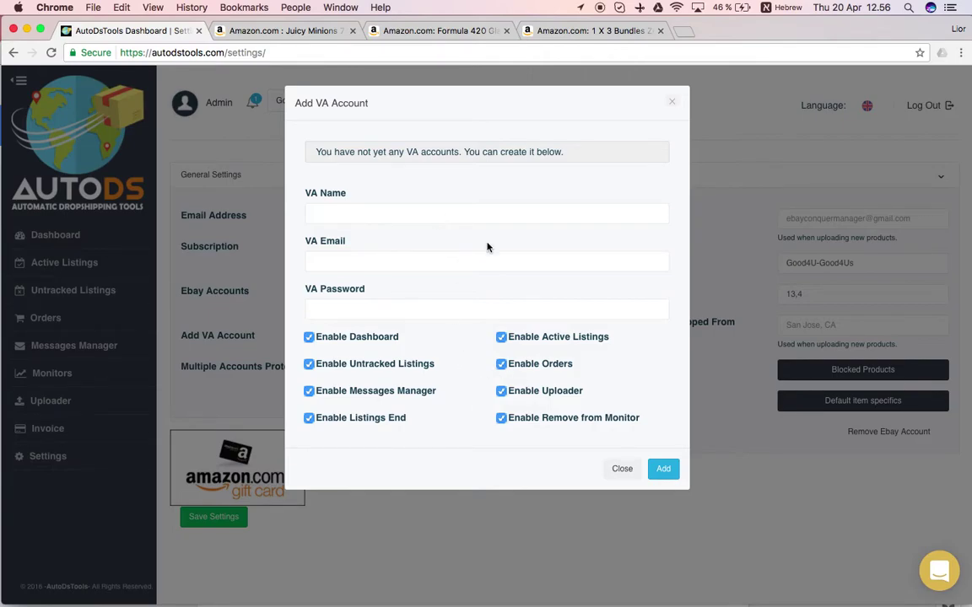
click(449, 209)
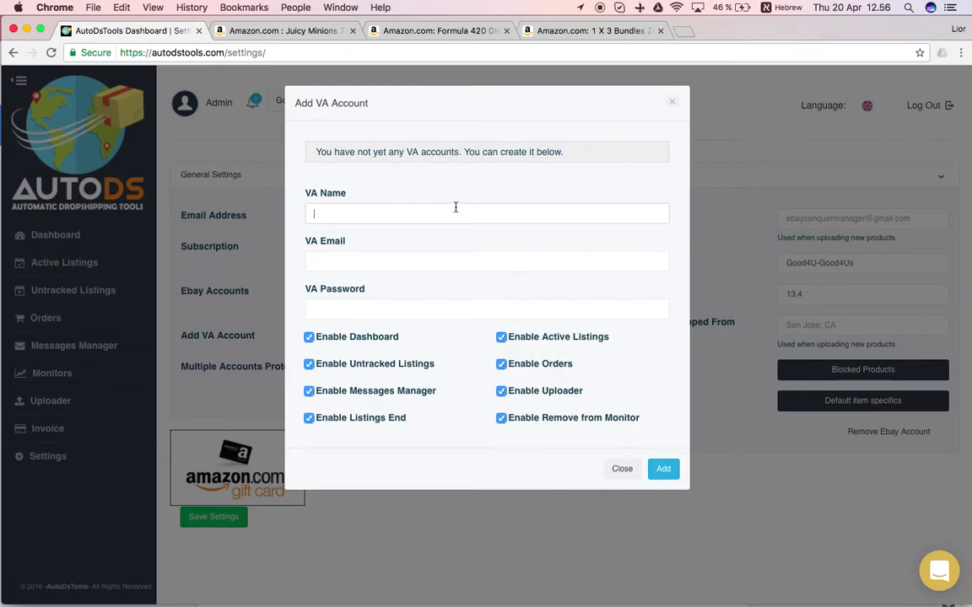
click(444, 216)
click(373, 260)
click(375, 307)
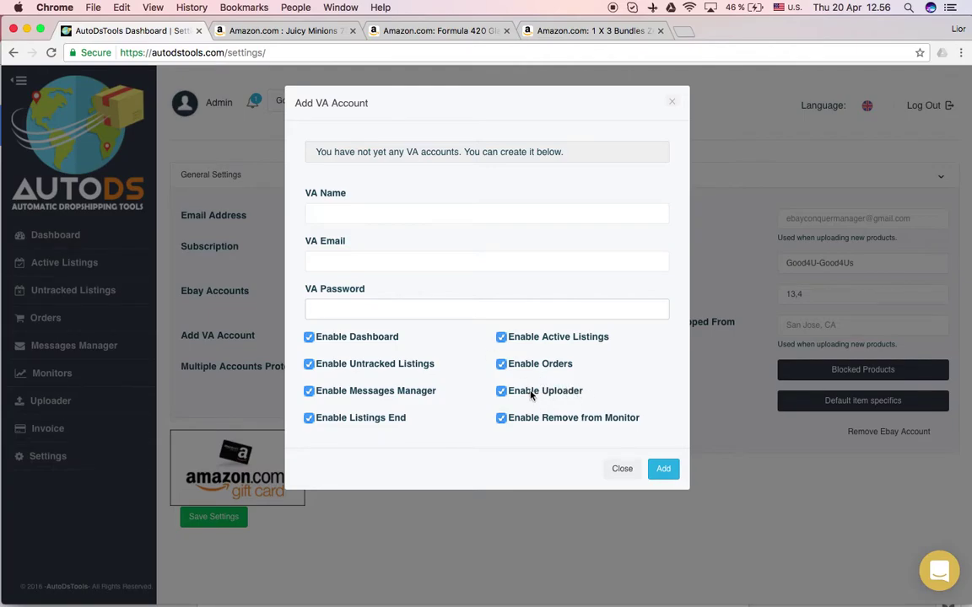
Revoke all eight VA permissions, including Dashboard, Orders, Uploader and Remove from Monitor.
drag(507, 391, 583, 391)
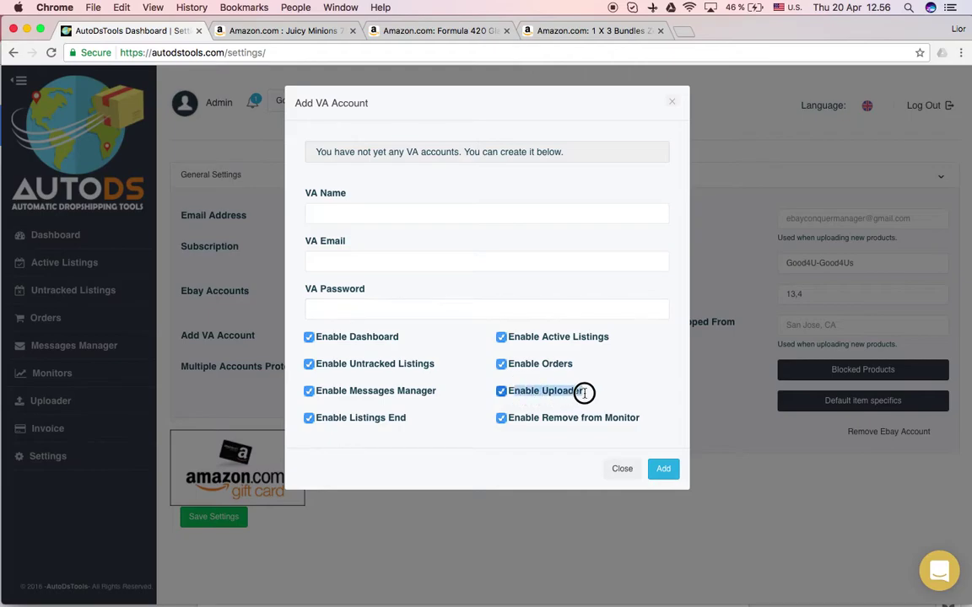
click(309, 337)
click(309, 364)
click(308, 391)
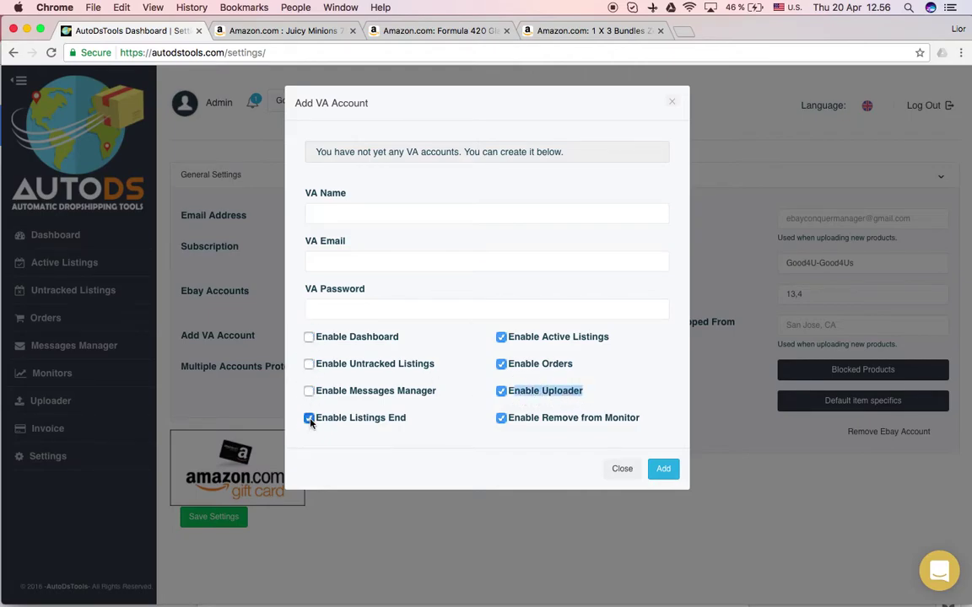
click(309, 418)
click(501, 337)
click(501, 391)
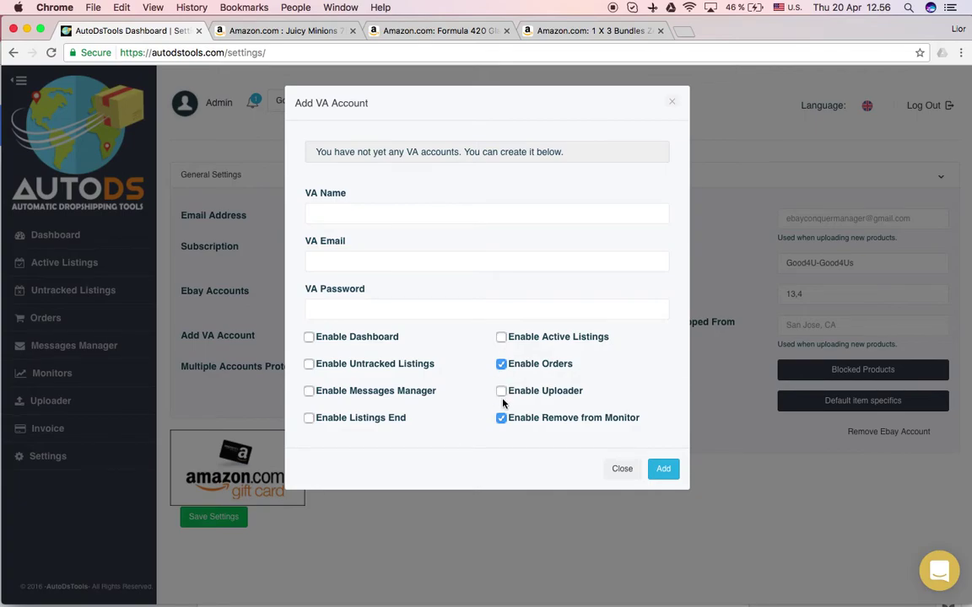
click(501, 417)
click(501, 364)
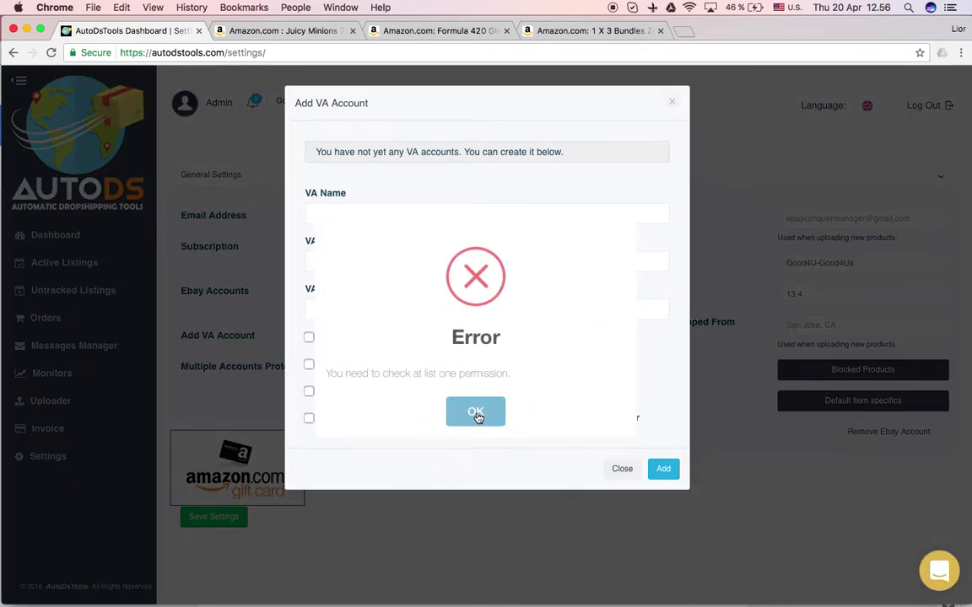
Dismiss the missing-permission error and re-enable the Orders and Uploader permissions.
click(477, 417)
click(501, 364)
click(501, 391)
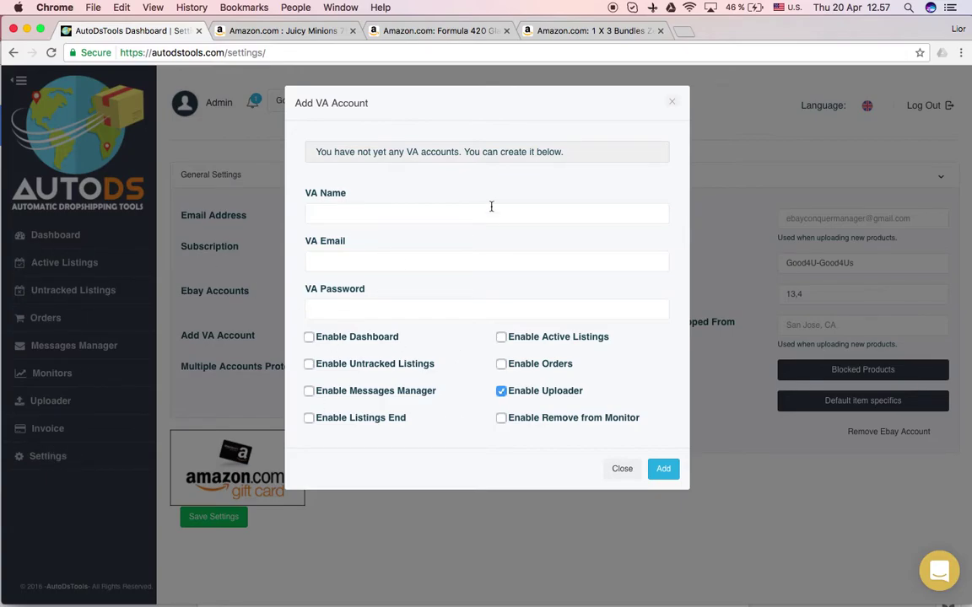
click(622, 471)
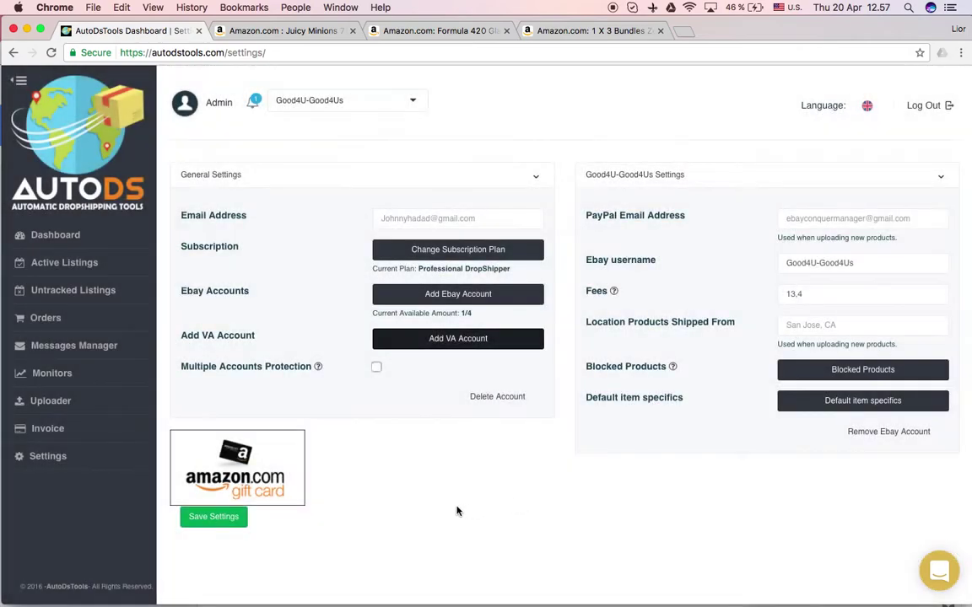
drag(456, 511, 350, 423)
click(328, 404)
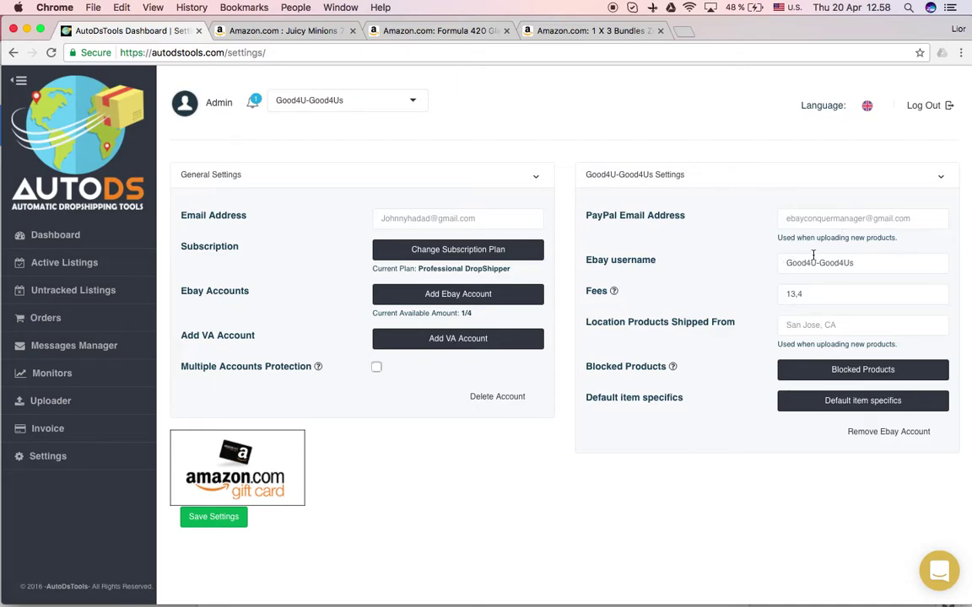
click(827, 217)
drag(586, 259, 666, 265)
click(673, 278)
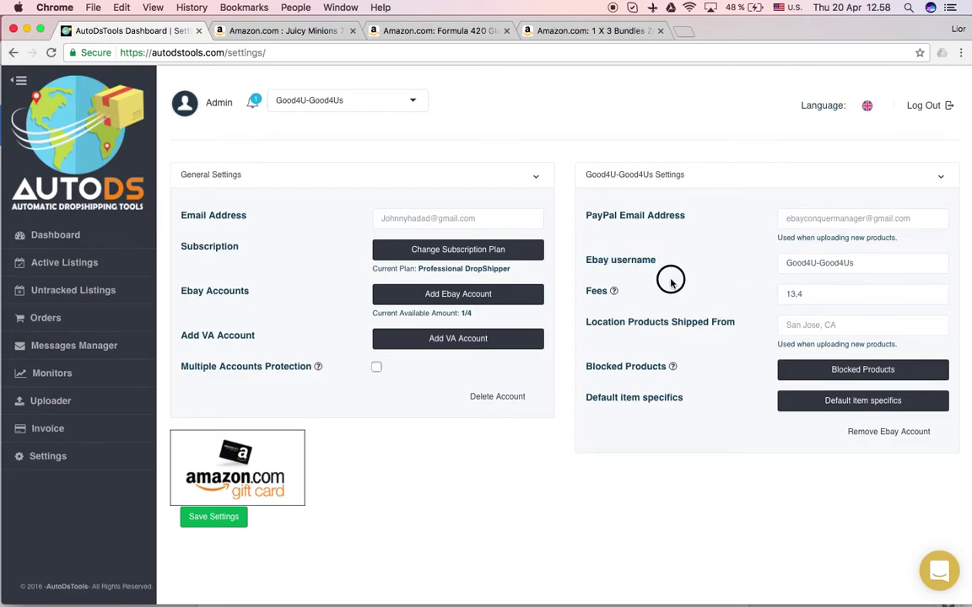
drag(815, 294, 778, 292)
click(760, 311)
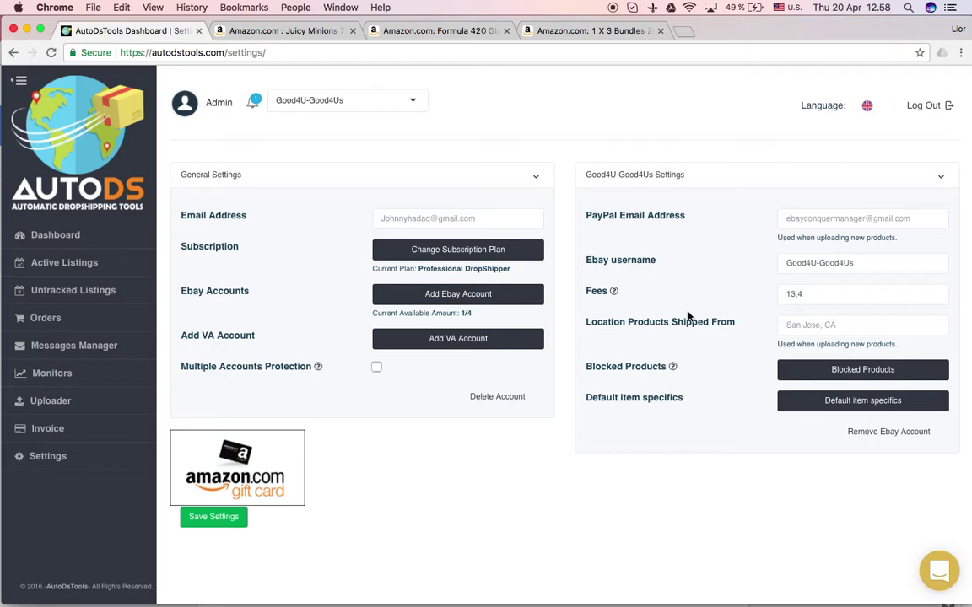
click(829, 296)
click(787, 294)
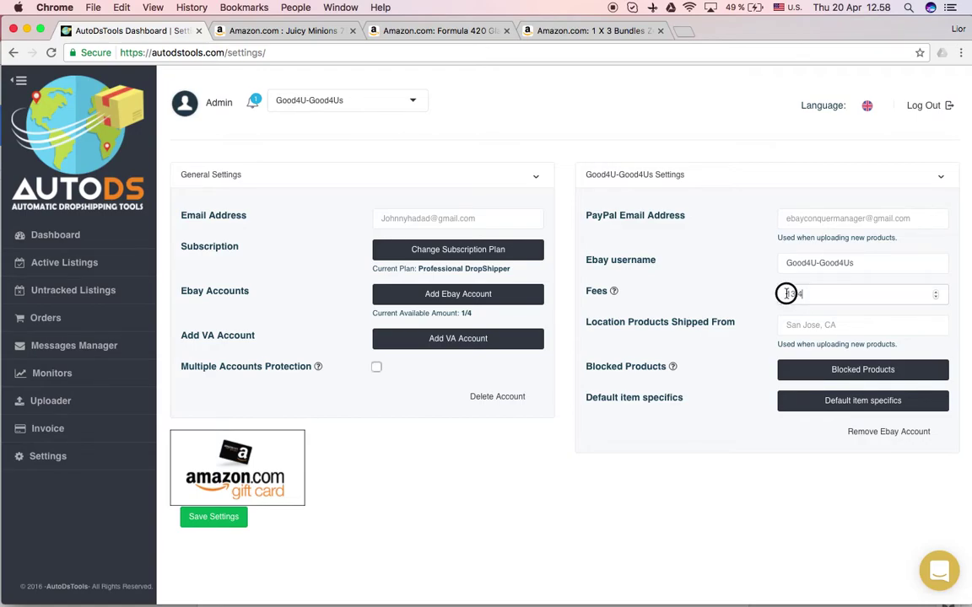
drag(786, 294, 809, 297)
click(815, 294)
click(759, 291)
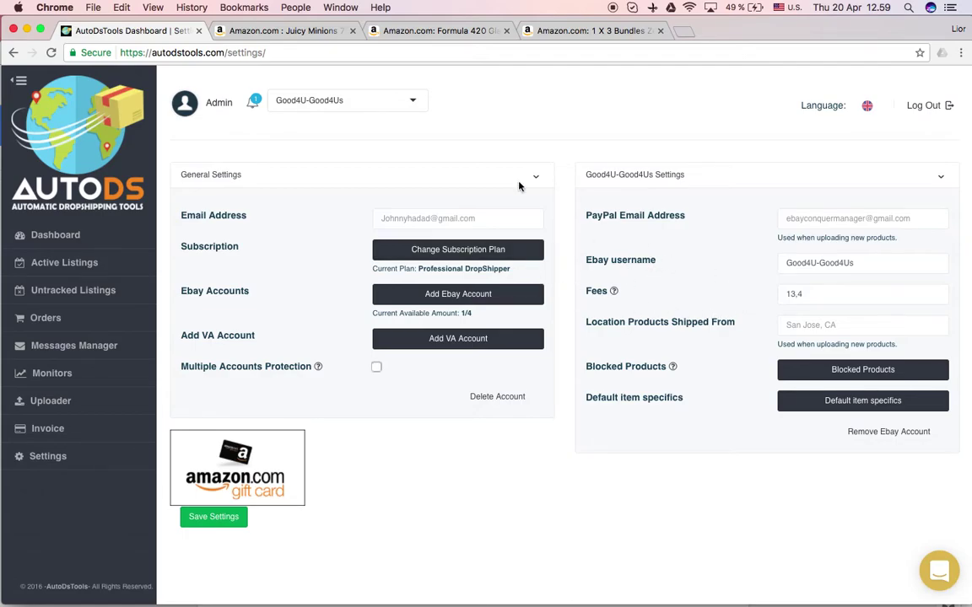
click(827, 295)
drag(826, 295, 761, 292)
click(809, 293)
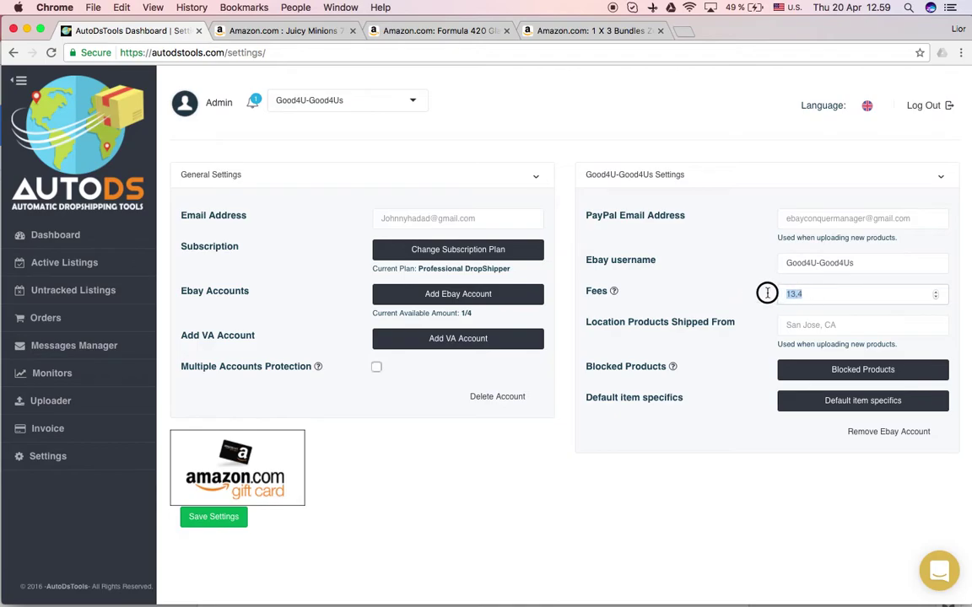
click(768, 298)
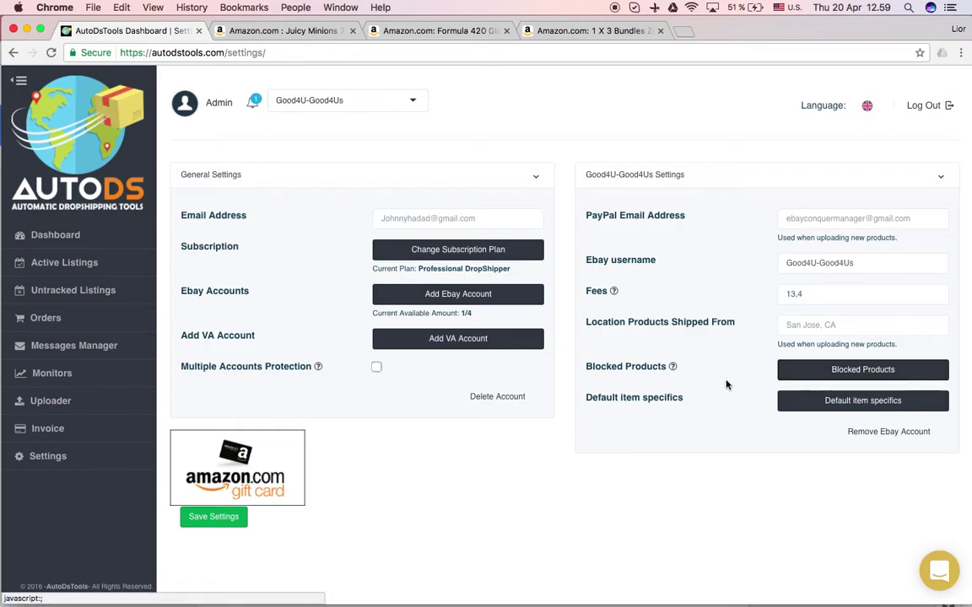
click(851, 371)
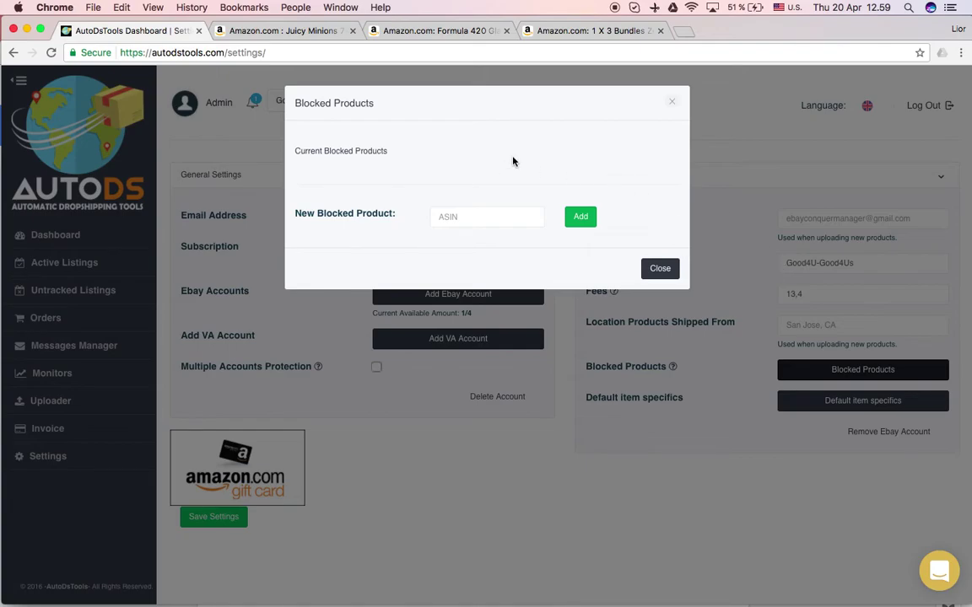
click(469, 216)
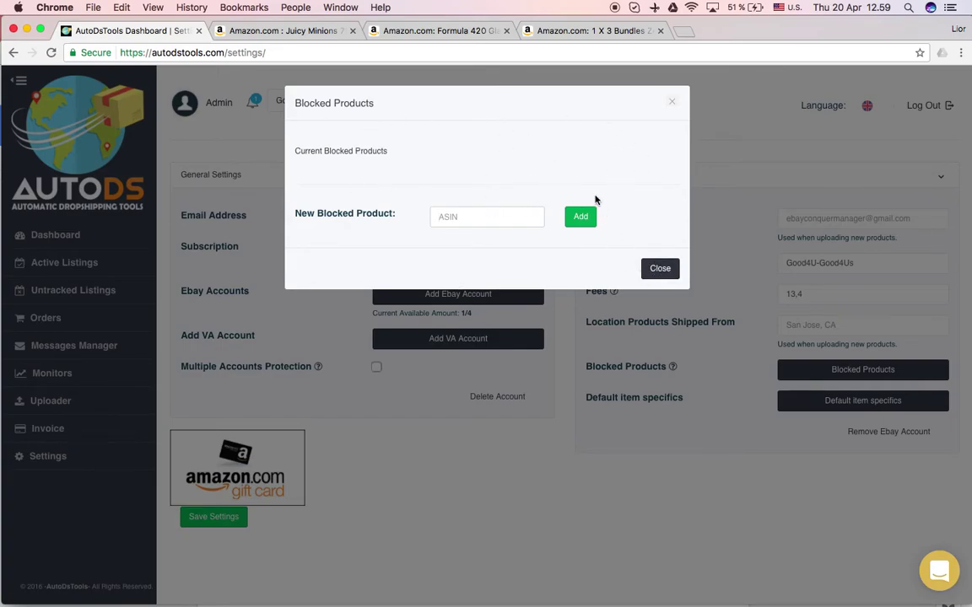
click(667, 275)
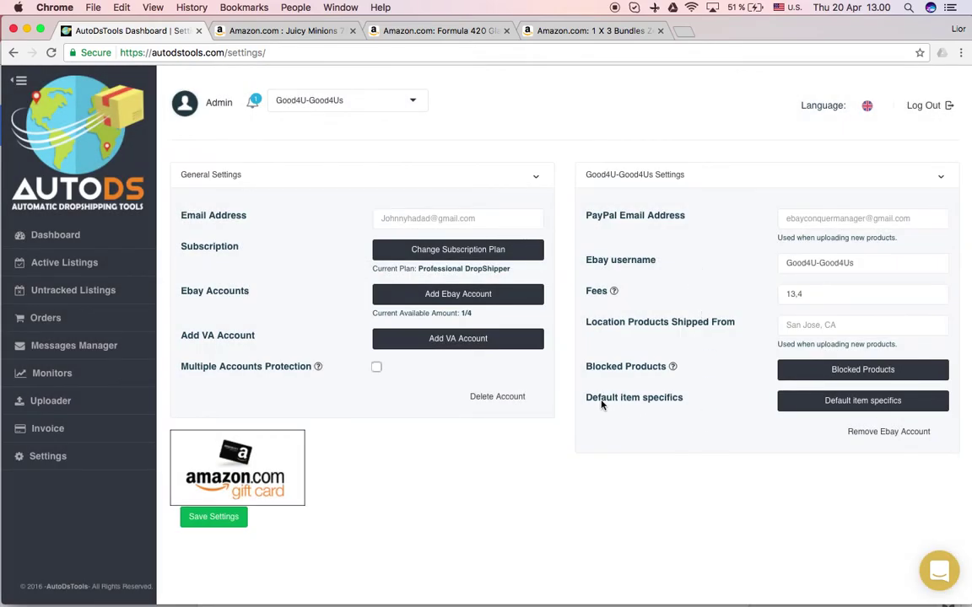
drag(588, 400, 686, 399)
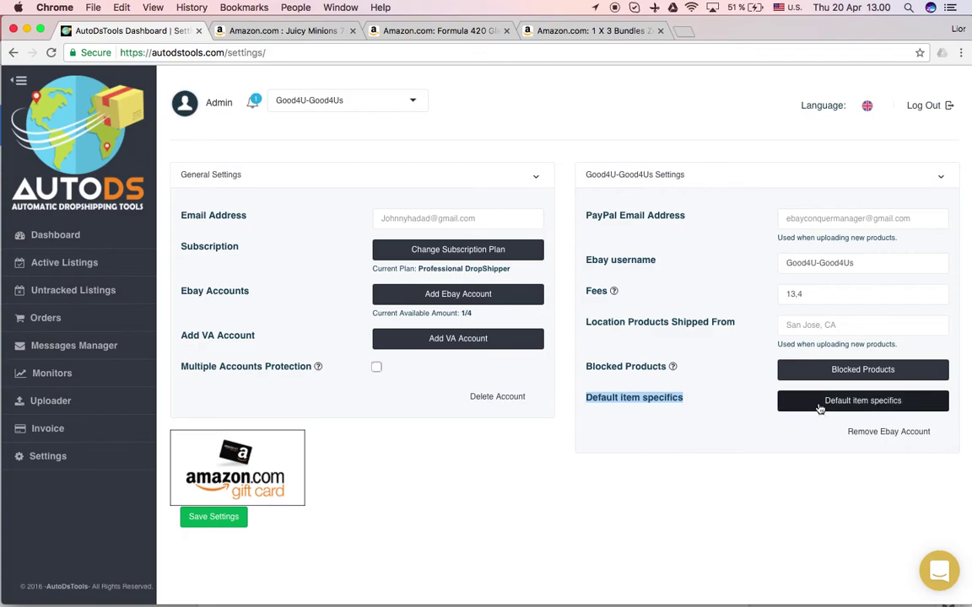
click(819, 408)
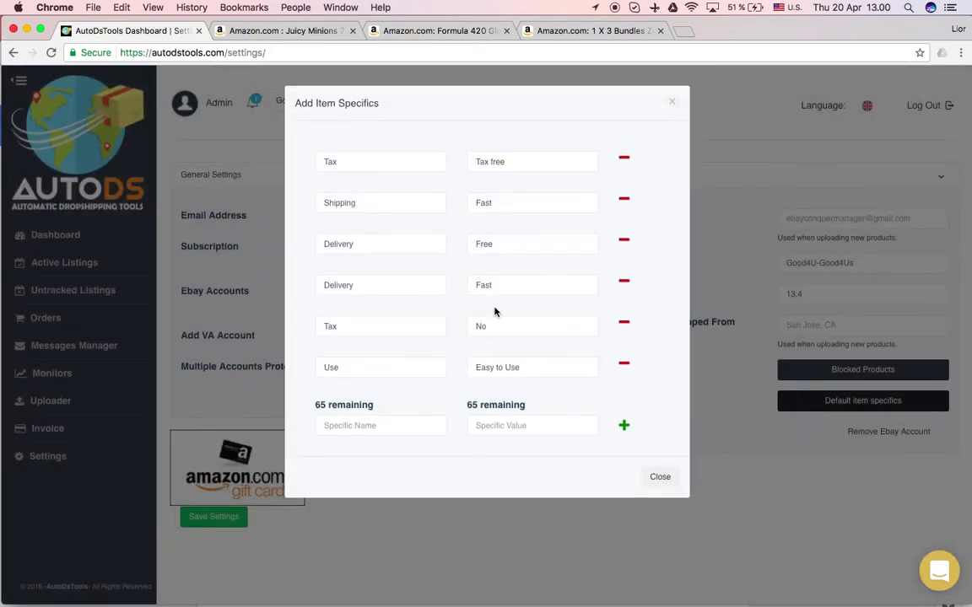
click(368, 162)
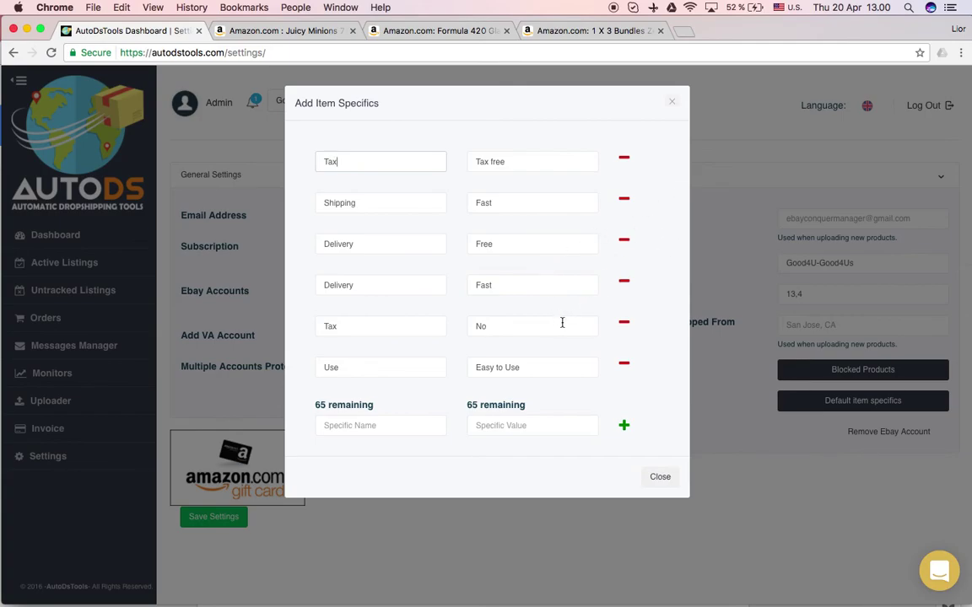
click(522, 162)
click(377, 204)
click(363, 162)
click(529, 162)
click(372, 200)
click(486, 200)
click(412, 238)
click(542, 265)
click(344, 425)
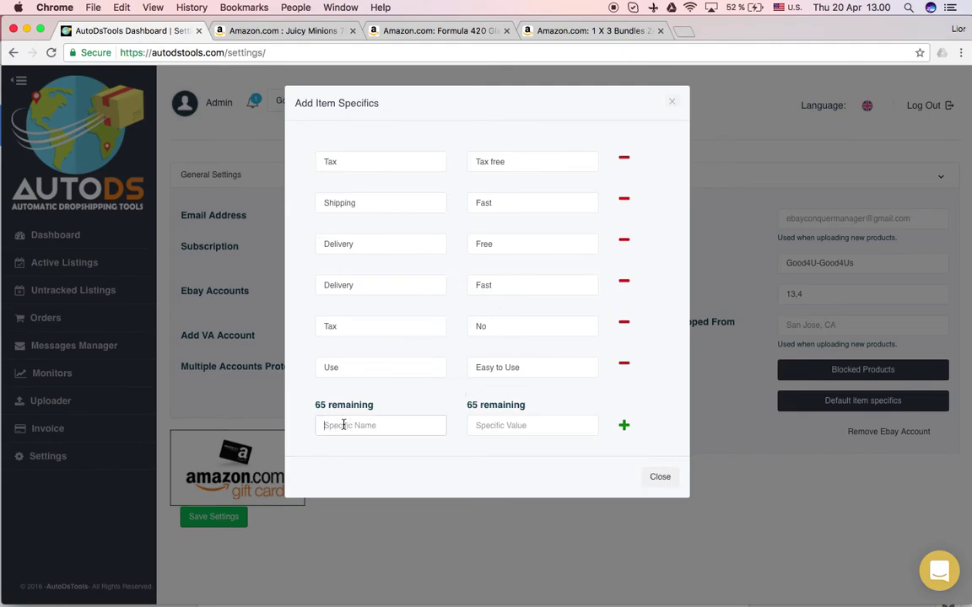
click(498, 427)
click(624, 426)
click(486, 412)
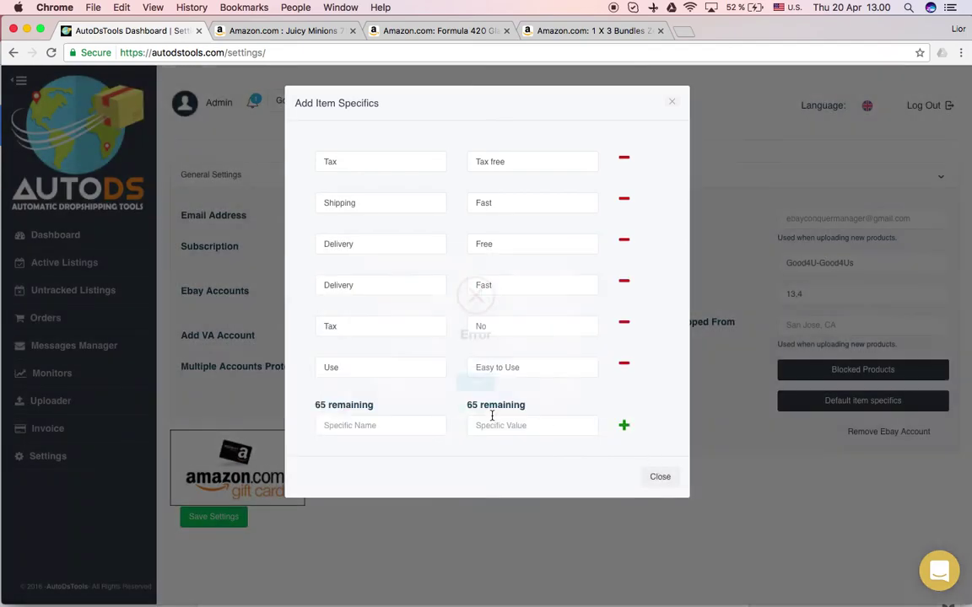
click(391, 428)
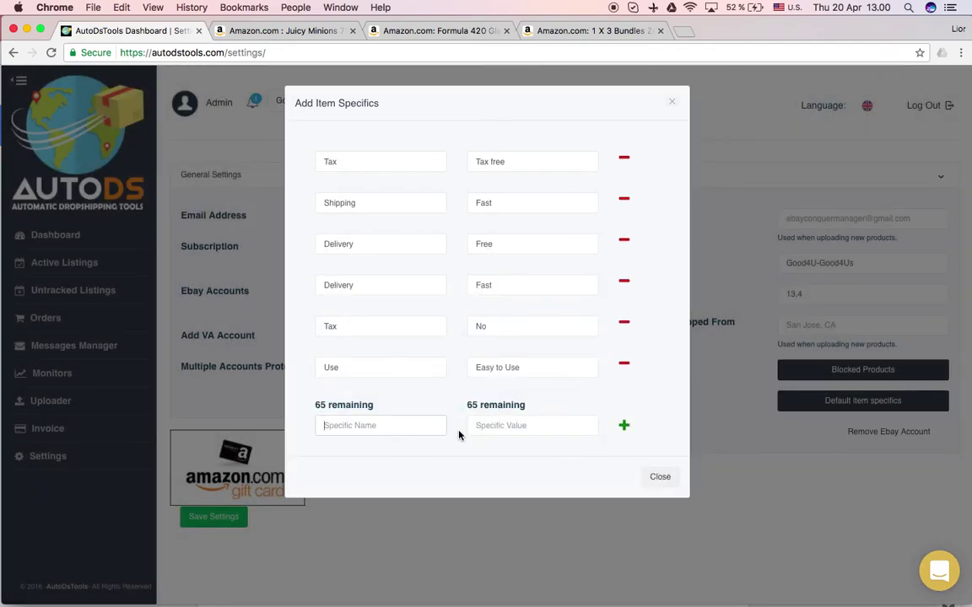
text(dgfdghf)
click(518, 429)
text(kljhkj)
click(623, 425)
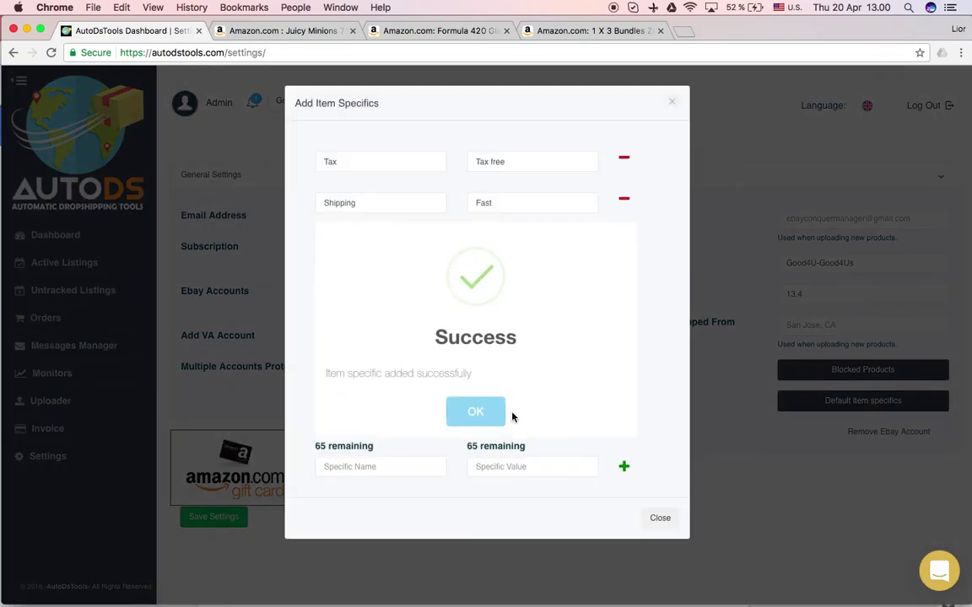
click(493, 413)
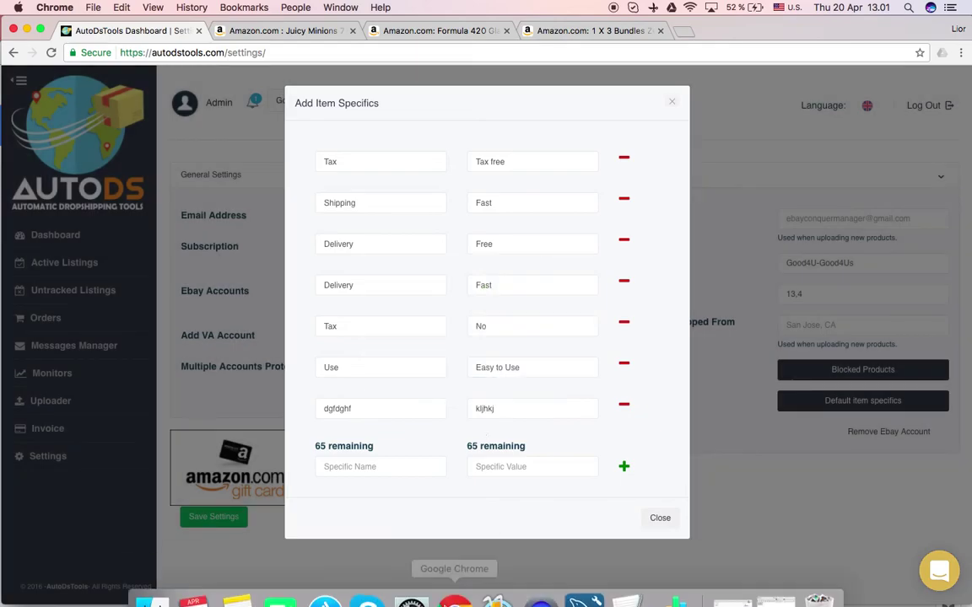
click(627, 407)
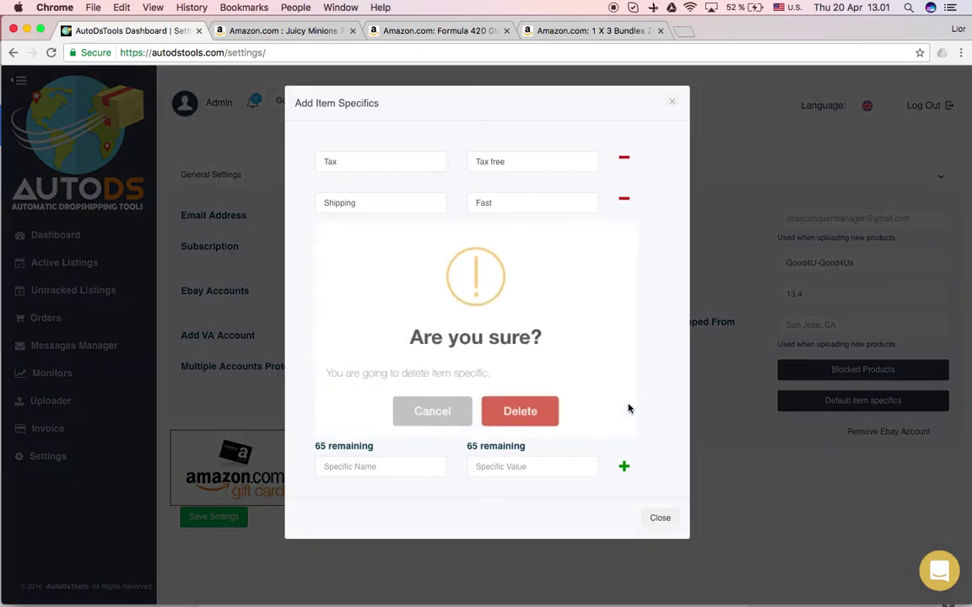
click(534, 411)
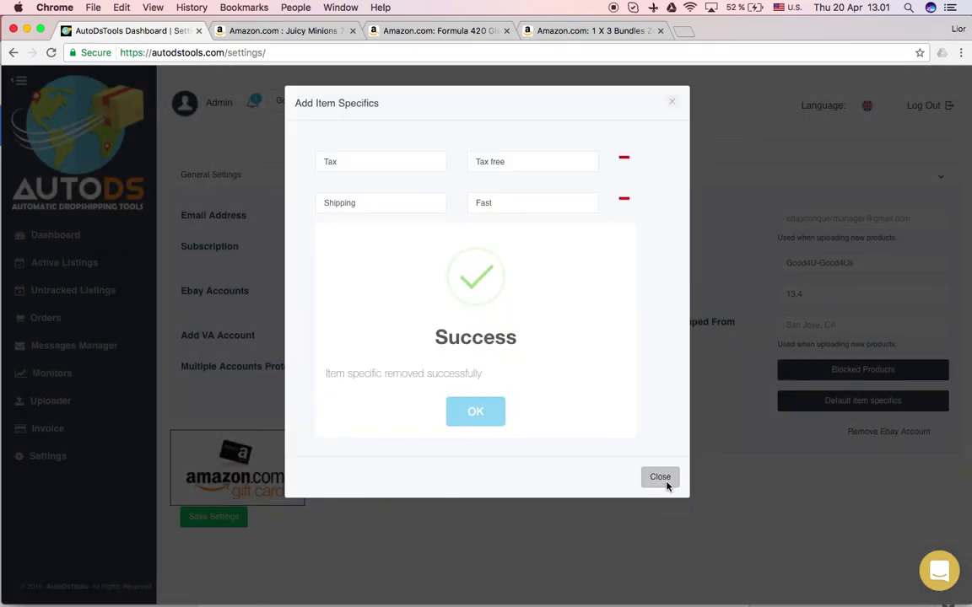
click(663, 479)
click(482, 409)
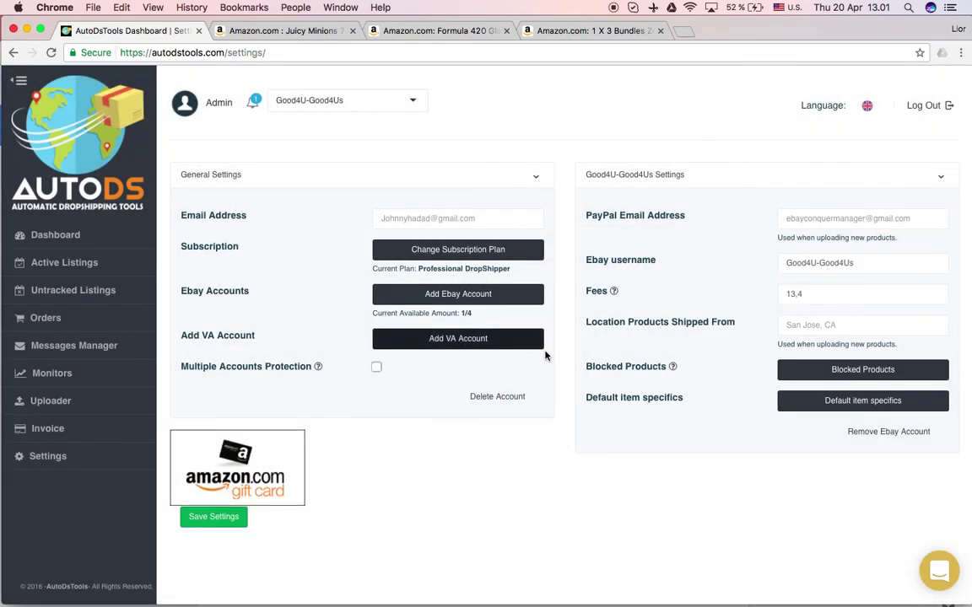